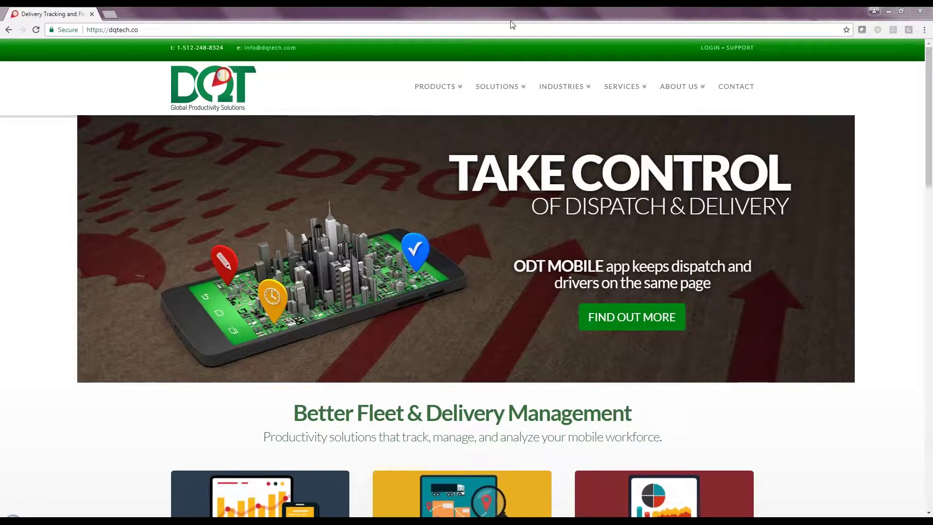
Go from the dqtech.co homepage to the GPS account login page via LOGIN
left_click(145, 32)
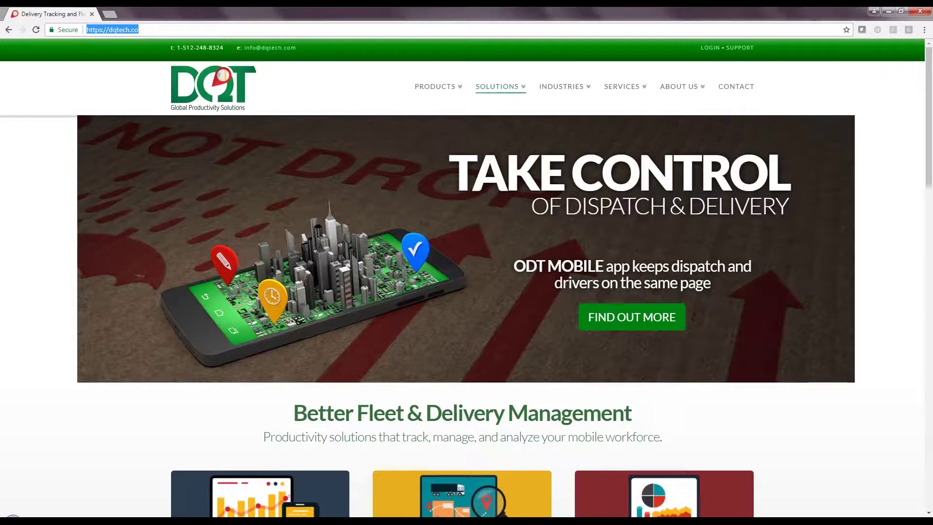
mouse_move(595, 72)
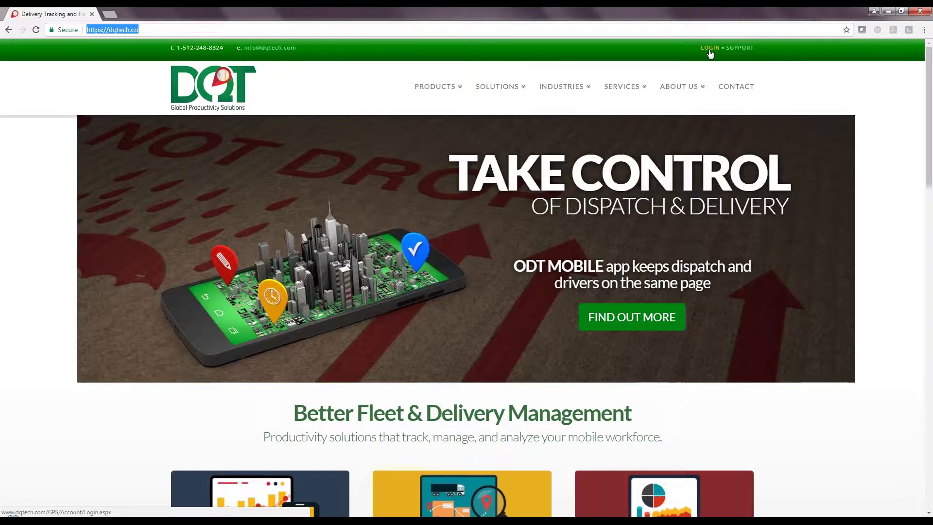
left_click(710, 48)
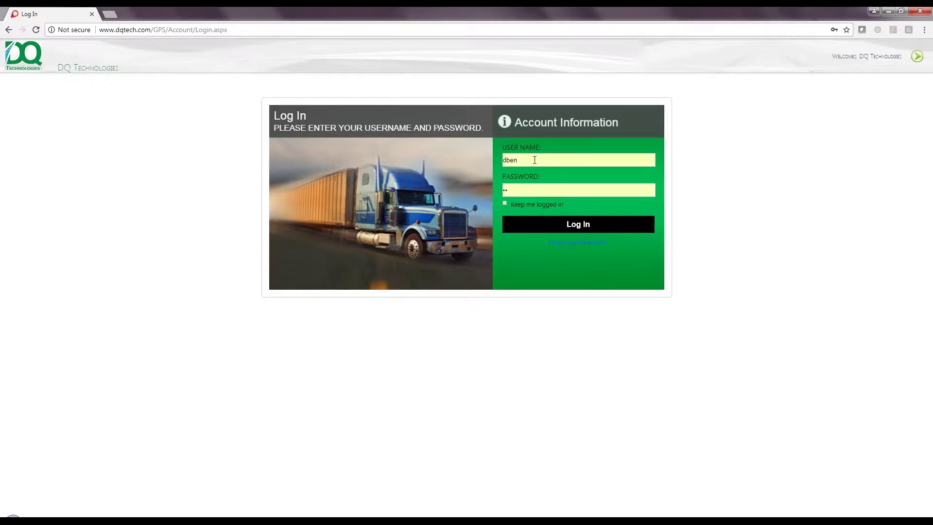
Replace the prefilled username with the saved driver username from autofill and log in
double_click(534, 160)
type("dch")
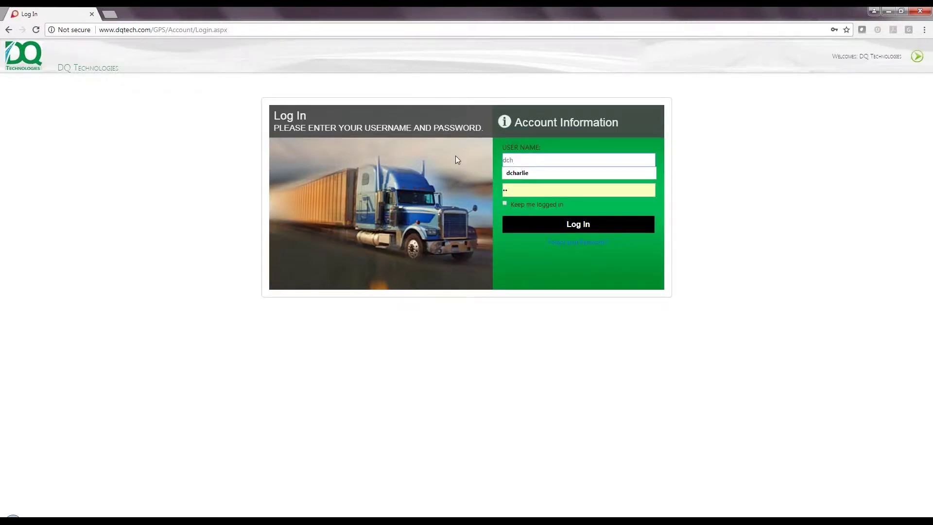
left_click(519, 175)
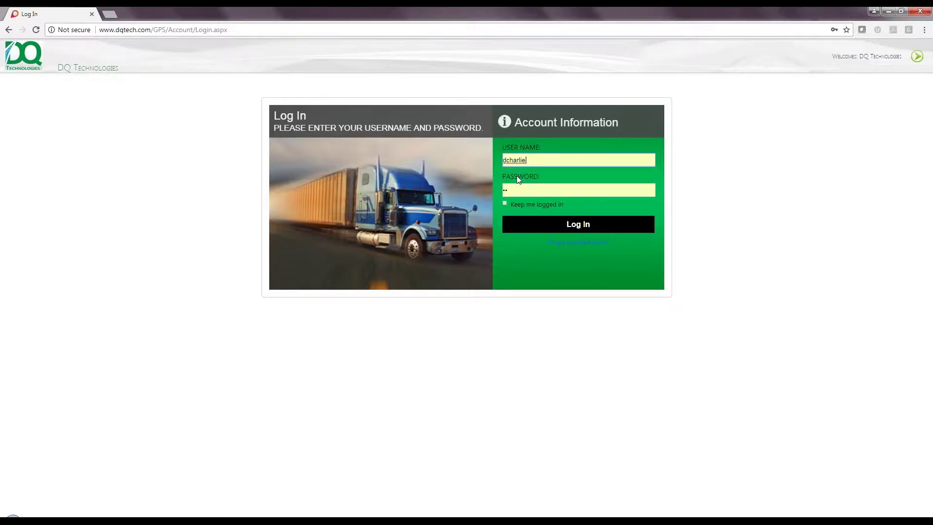
left_click(525, 226)
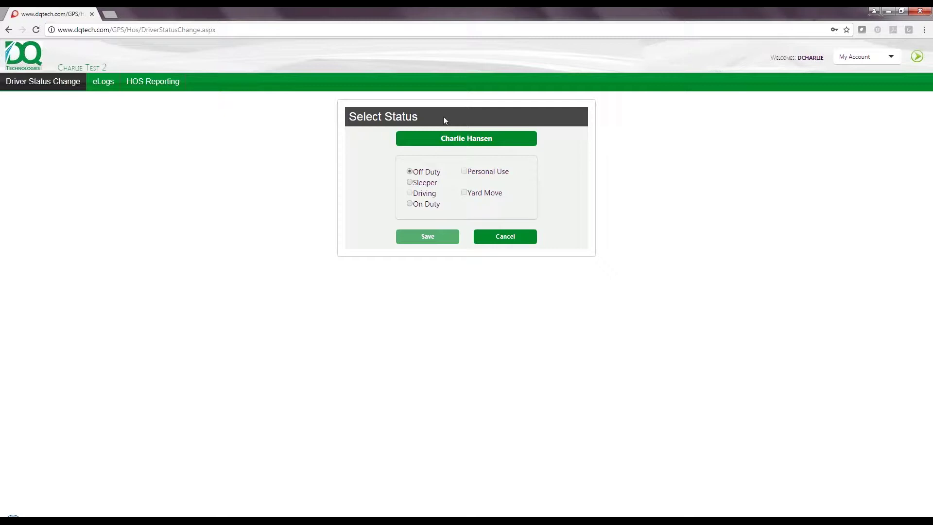
Save the driver's duty status as On Duty and confirm the change
left_click(421, 205)
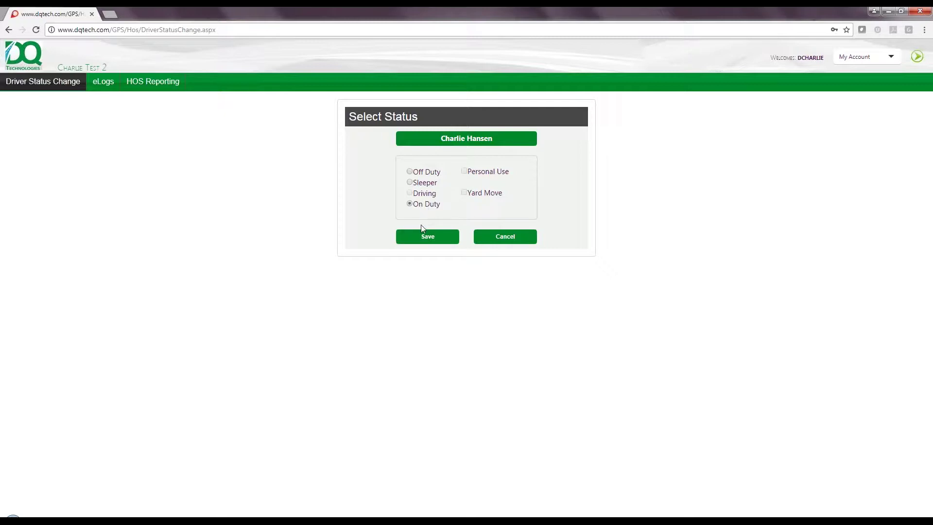
left_click(423, 238)
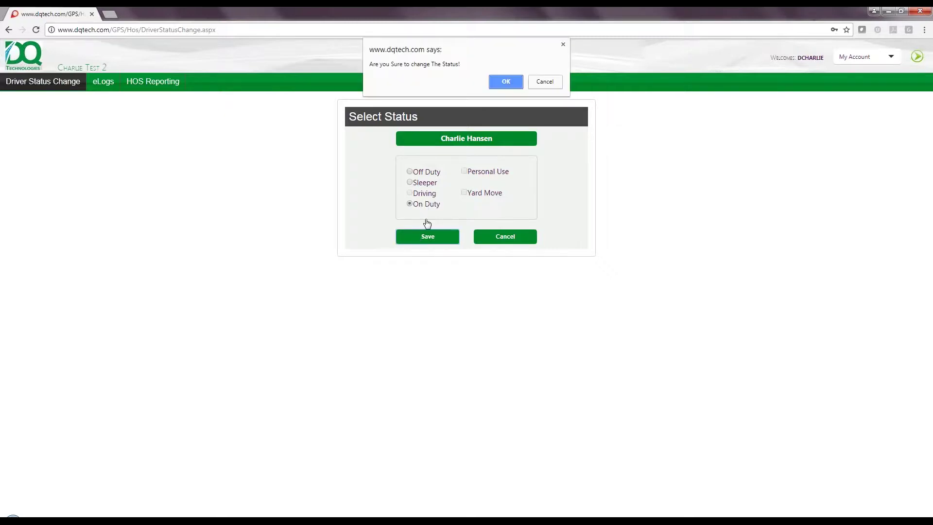
left_click(504, 81)
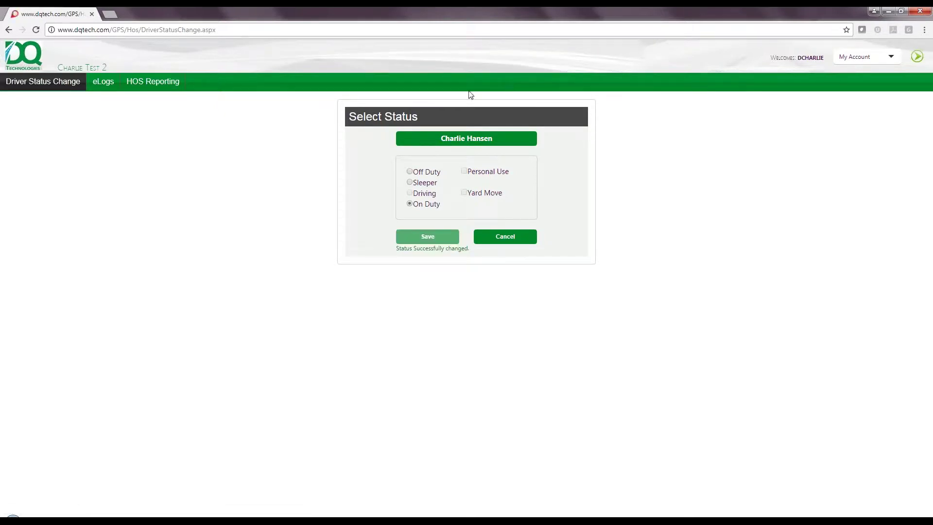
mouse_move(103, 82)
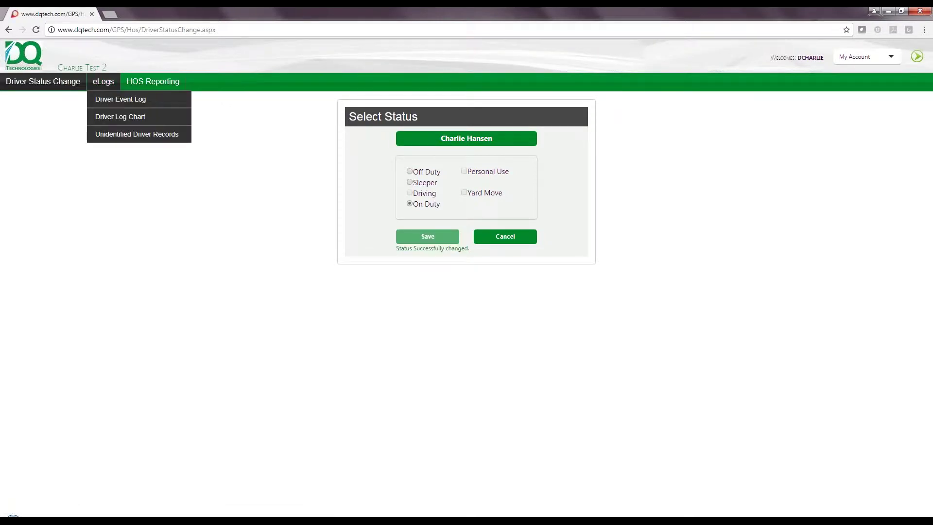
left_click(125, 120)
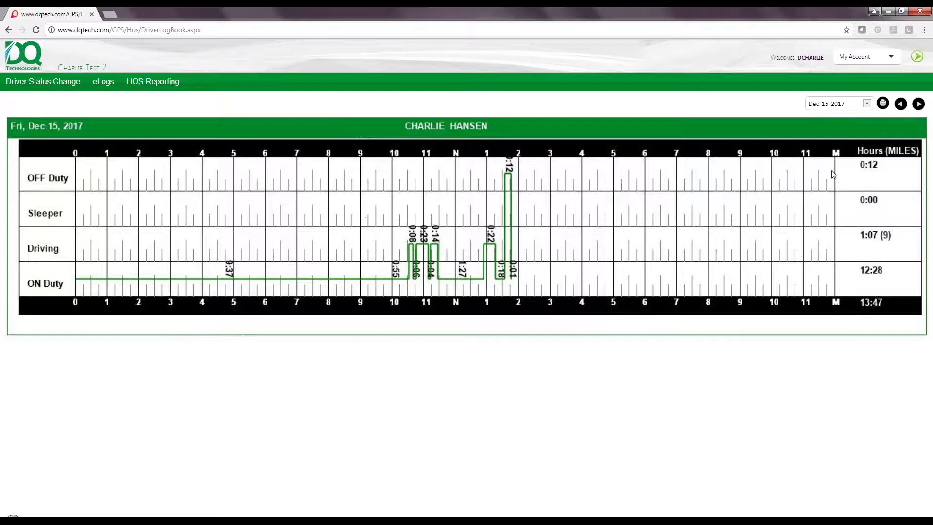
Show the log chart for Dec 12, 2017, then advance it to Dec 13
left_click(867, 104)
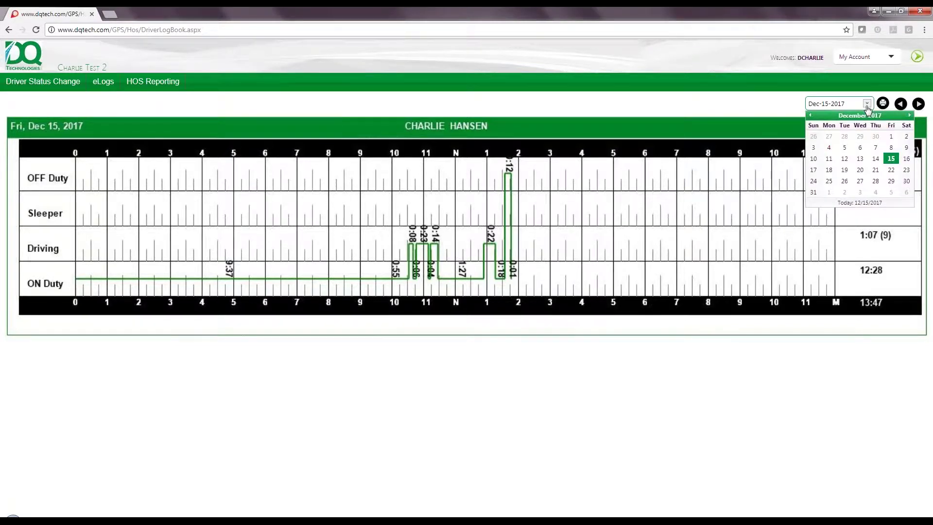
left_click(846, 159)
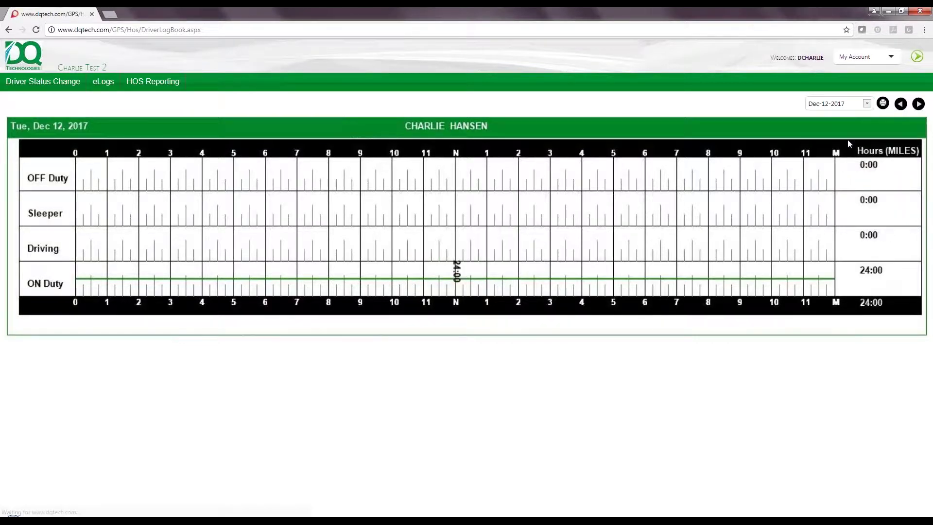
left_click(919, 104)
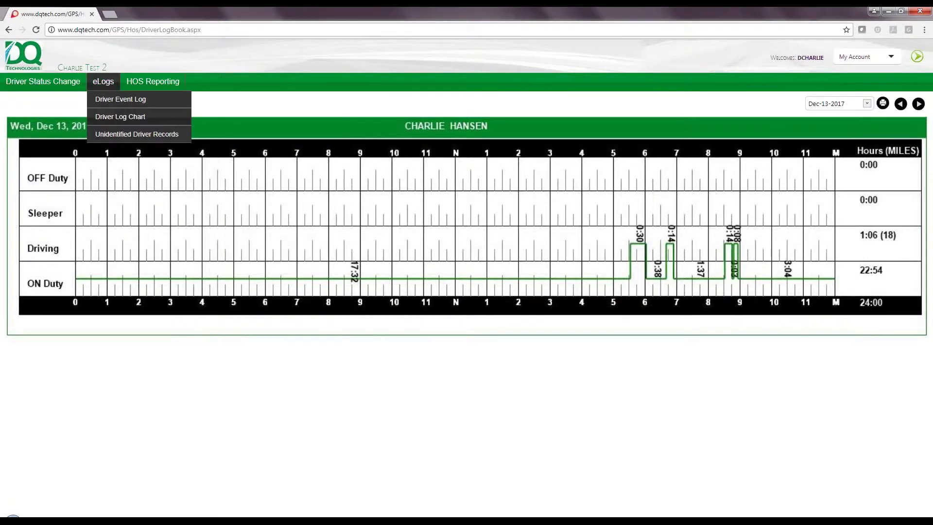
left_click(115, 104)
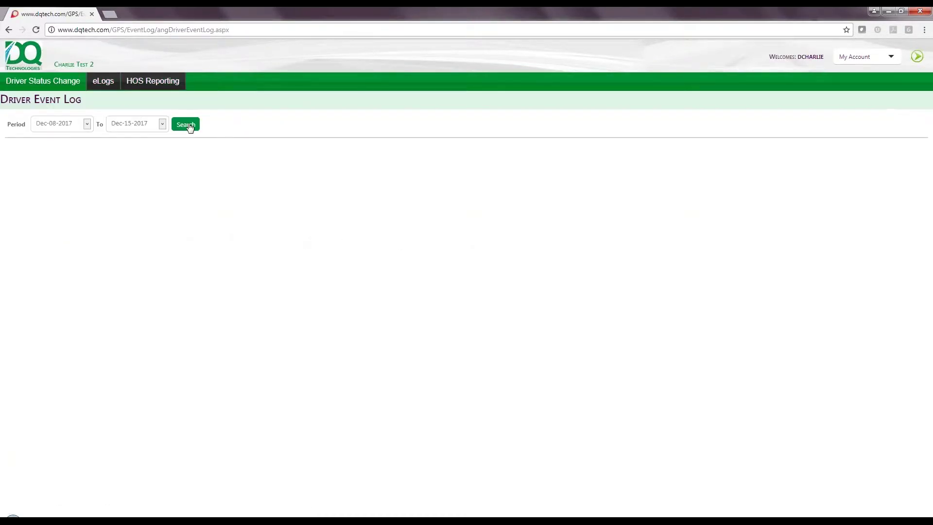
Search the Dec-08 to Dec-15-2017 event log and list the 12/13/2017 events
left_click(190, 127)
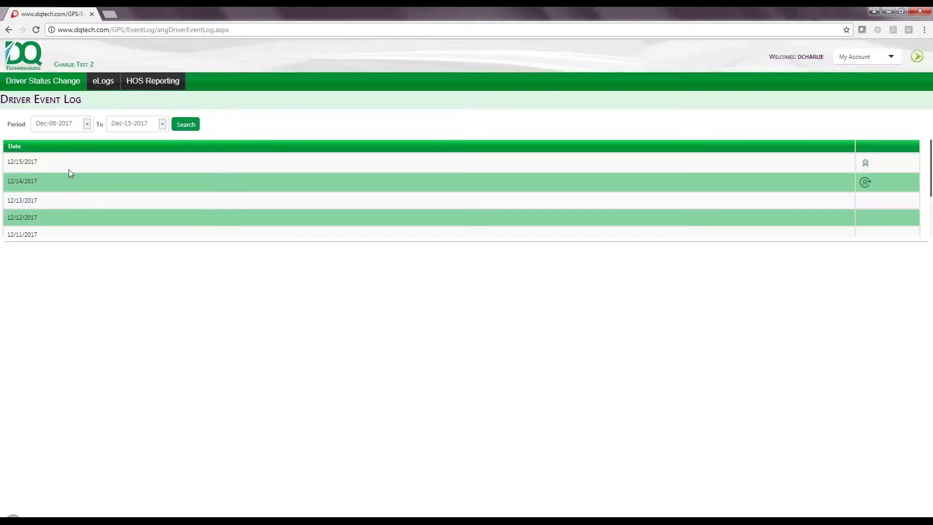
left_click(22, 201)
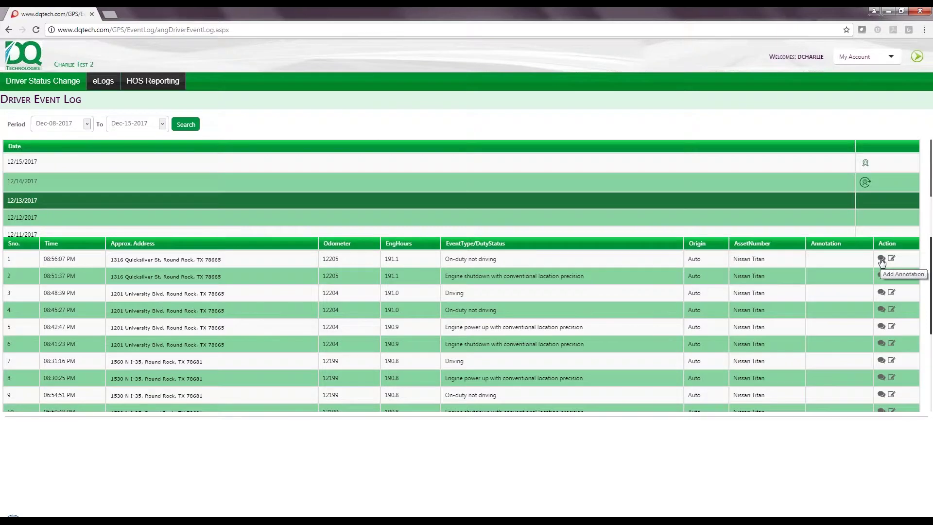
left_click(881, 261)
Save the annotation 'test comment' on the first 12/13/2017 event
left_click(428, 226)
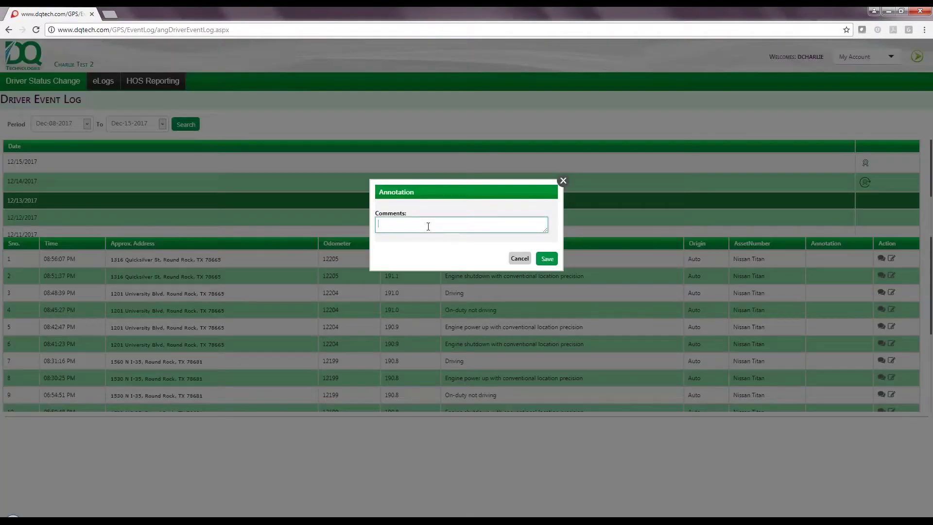
type("test")
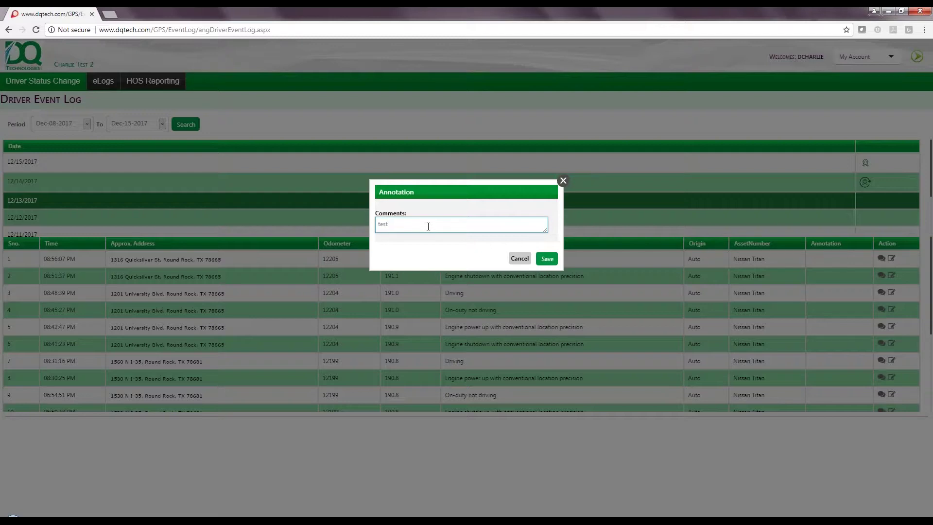
type(" comment")
left_click(547, 261)
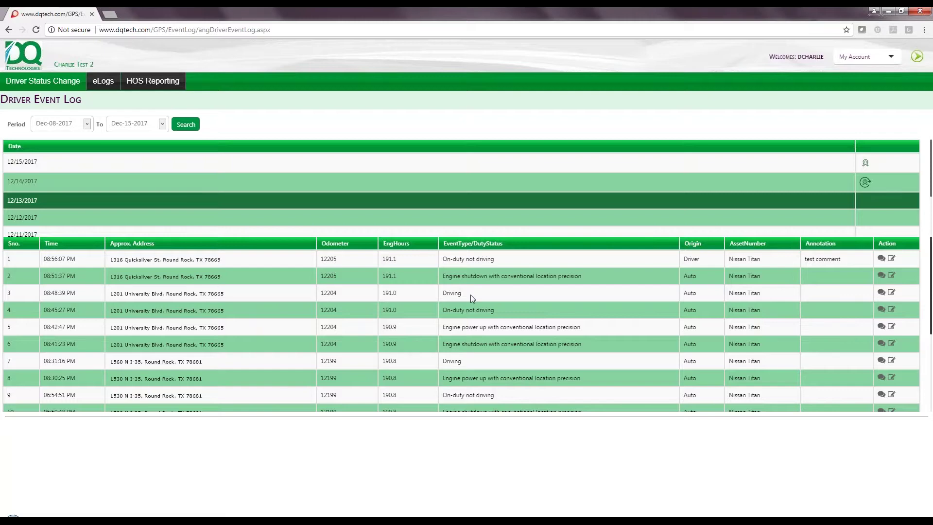
left_click(892, 313)
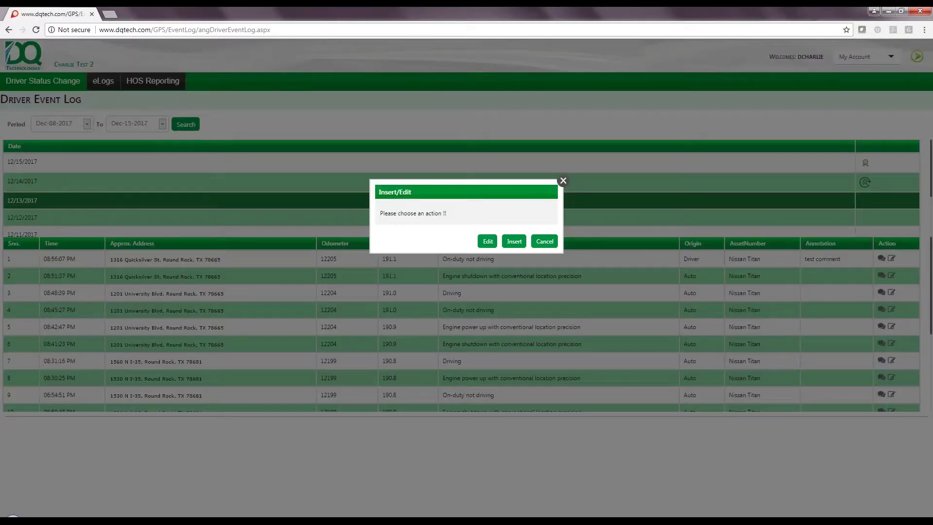
Insert a new event at event 4's time with a location name and comments, and save it
left_click(515, 242)
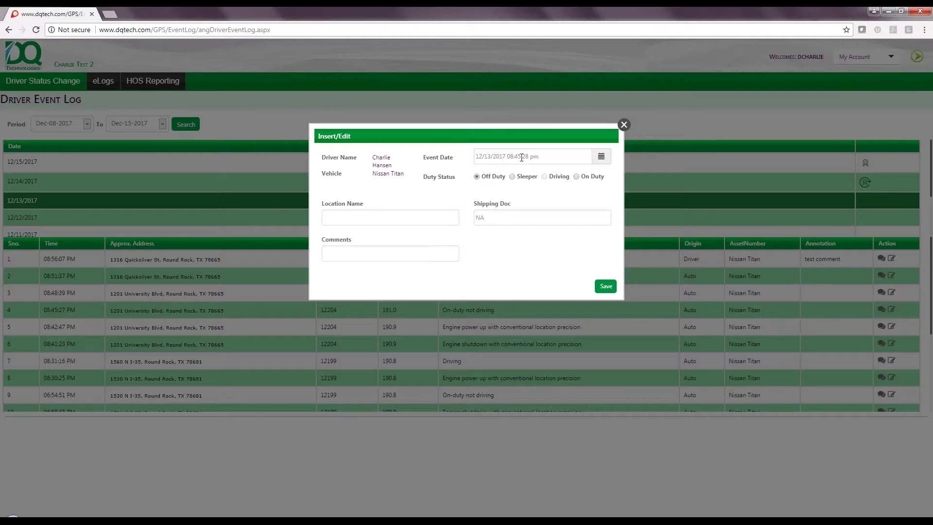
left_click(405, 215)
left_click(379, 254)
left_click(605, 287)
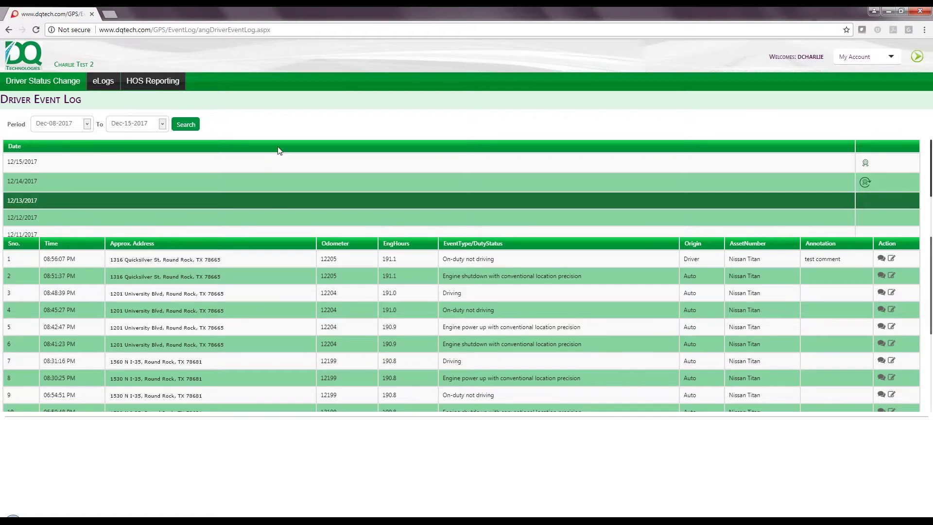
mouse_move(103, 85)
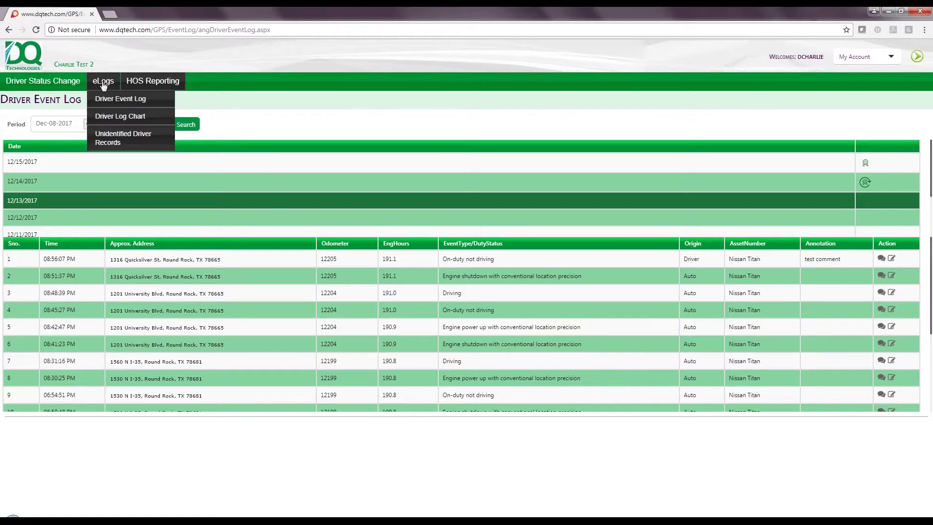
Search unidentified driver records for Dec-08 to Dec-15-2017 and show the 12/14/2017 entries
left_click(122, 141)
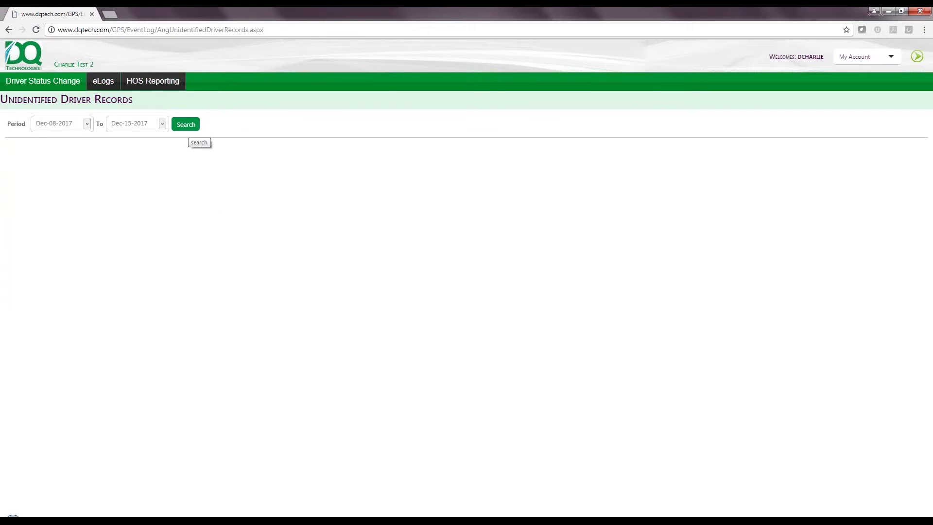
left_click(186, 124)
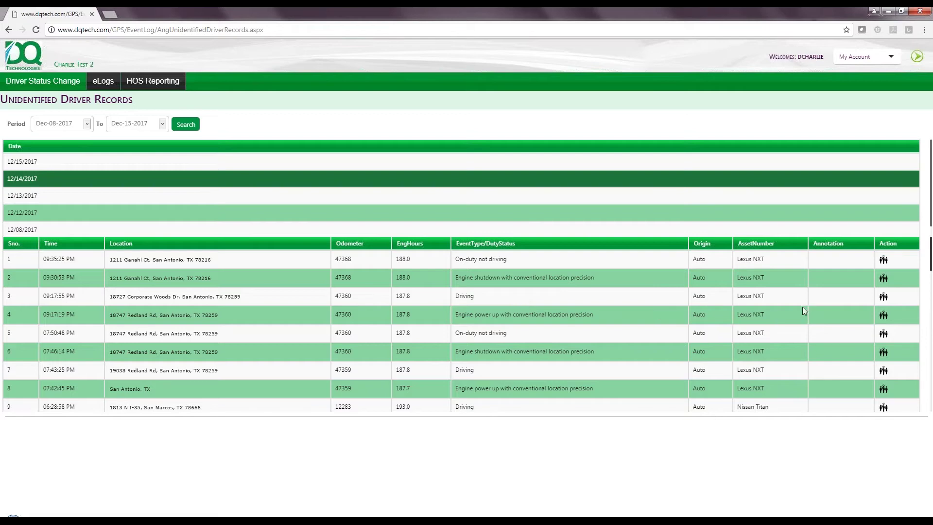
left_click(884, 297)
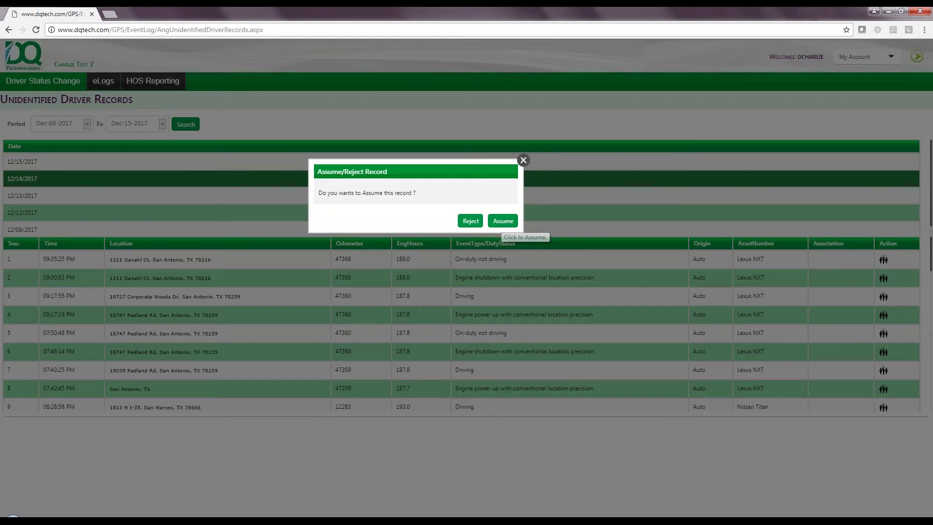
Assume the 09:17:55 PM Driving record for the logged-in driver
left_click(522, 163)
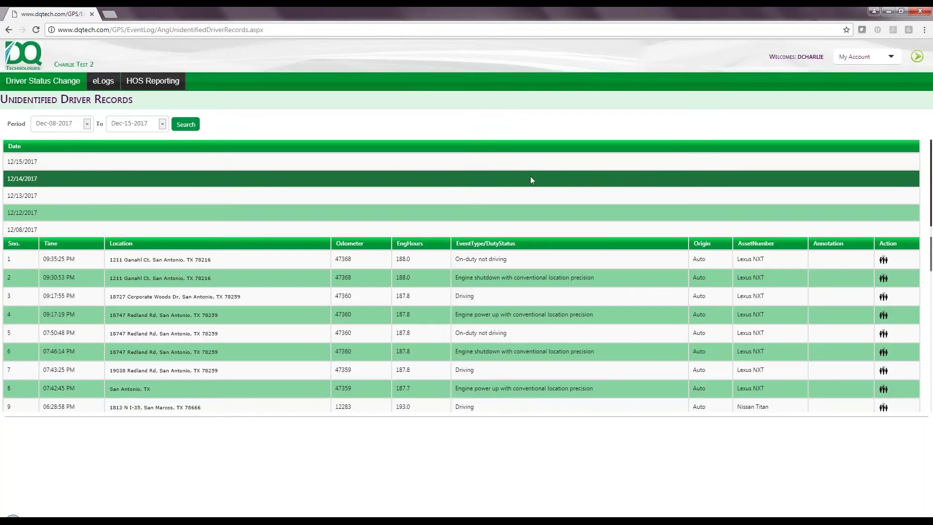